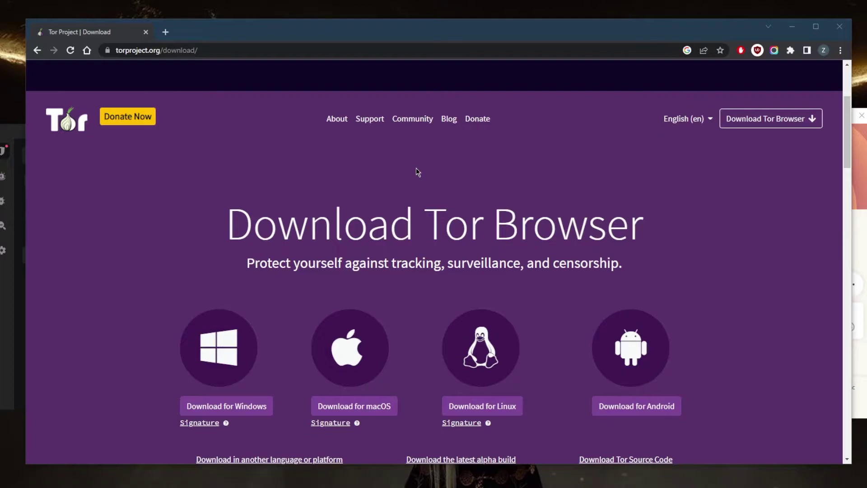
- Scroll through the Tor download page and bring the Tor Browser folder window over it
scroll(467, 183, "down", 3)
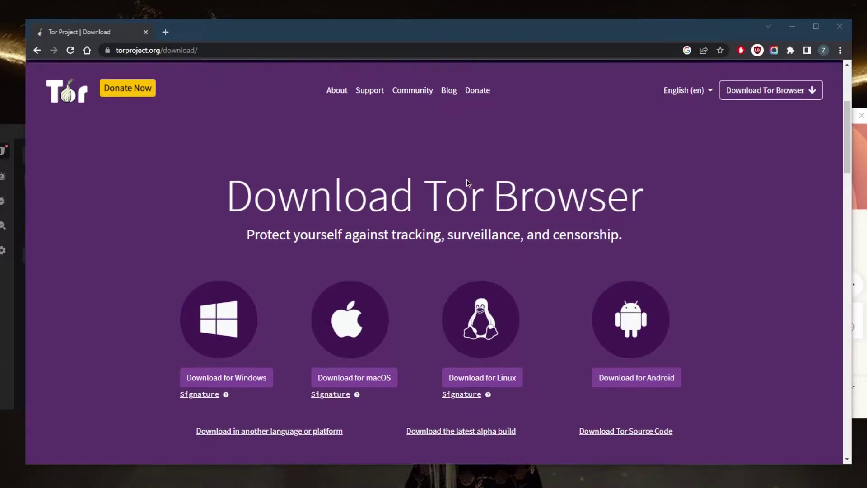
scroll(466, 187, "up", 3)
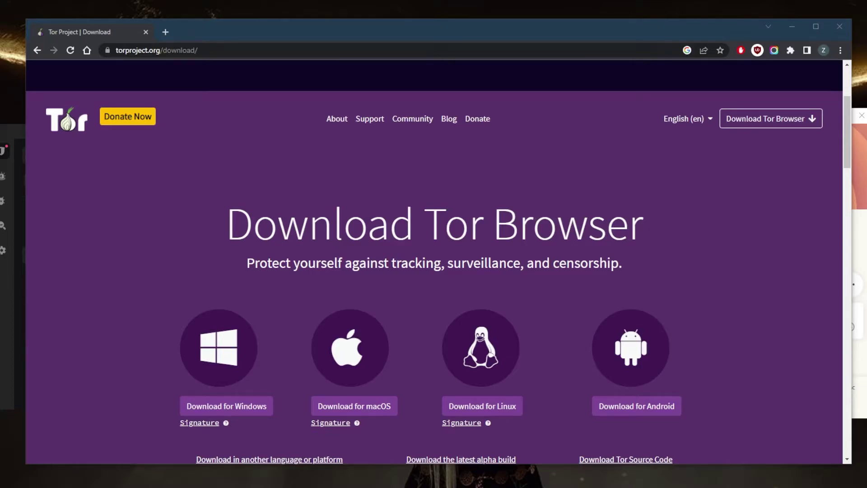
scroll(353, 182, "down", 1)
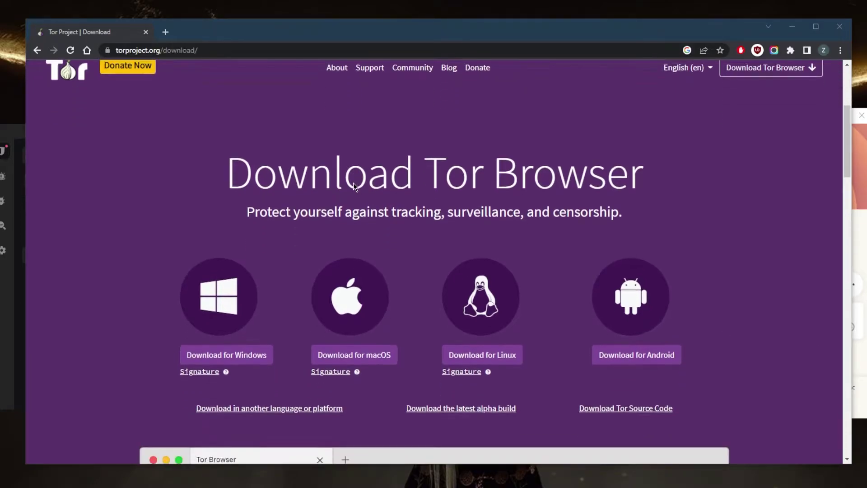
scroll(353, 184, "up", 3)
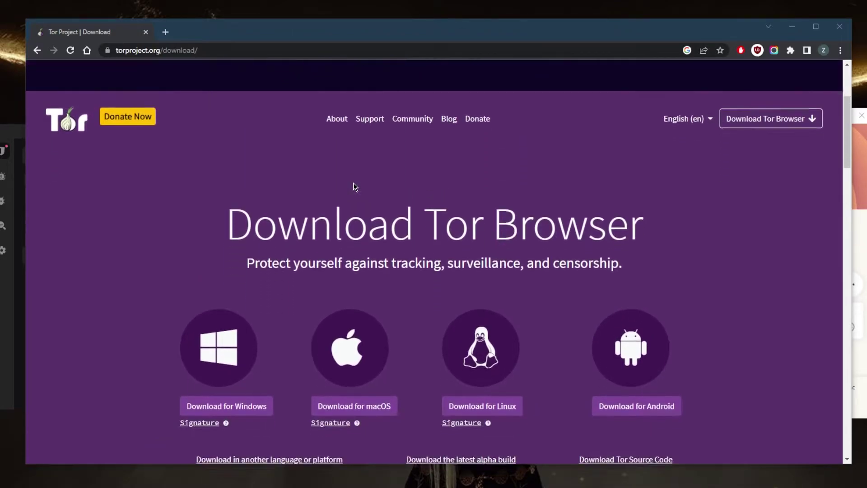
scroll(353, 183, "down", 4)
scroll(353, 182, "up", 1)
scroll(368, 183, "down", 1)
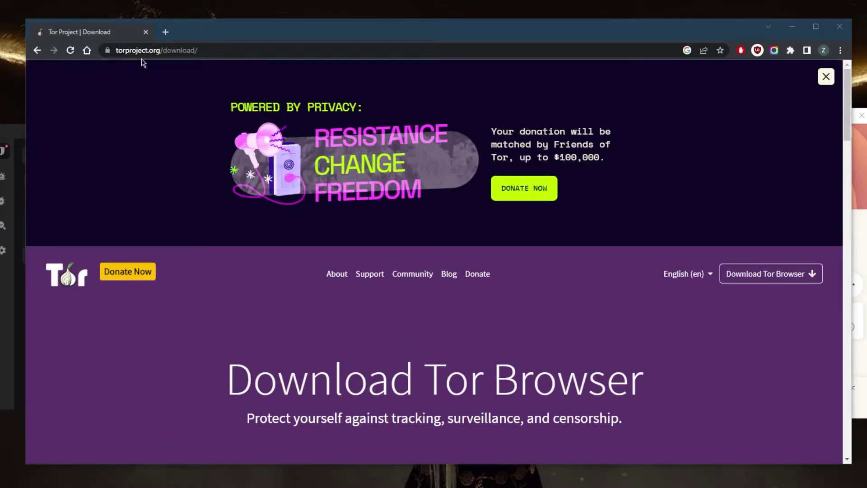
scroll(443, 210, "down", 2)
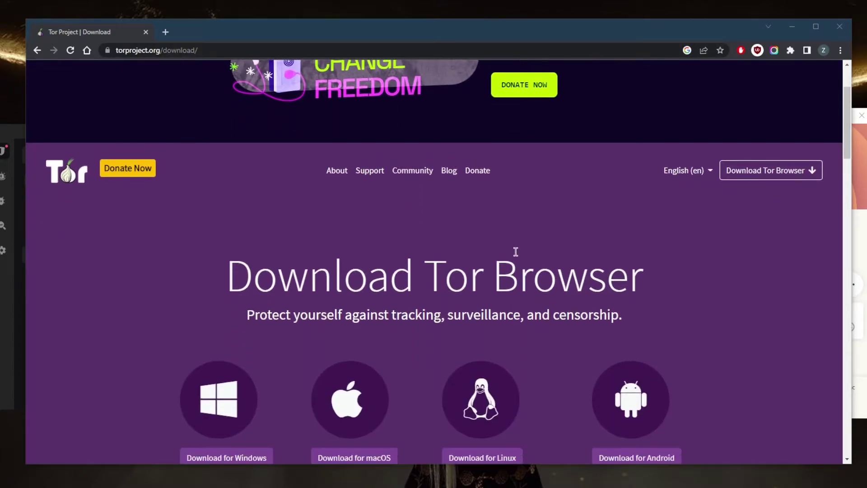
scroll(515, 252, "down", 2)
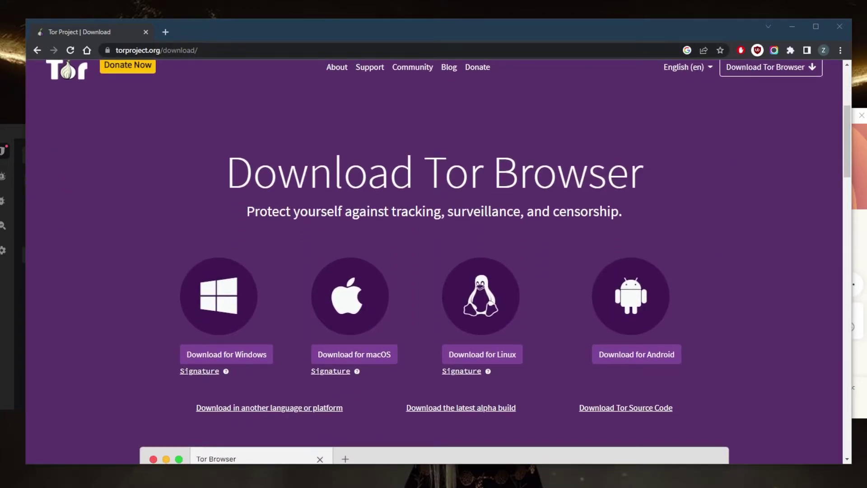
left_click_drag(306, 105, 397, 120)
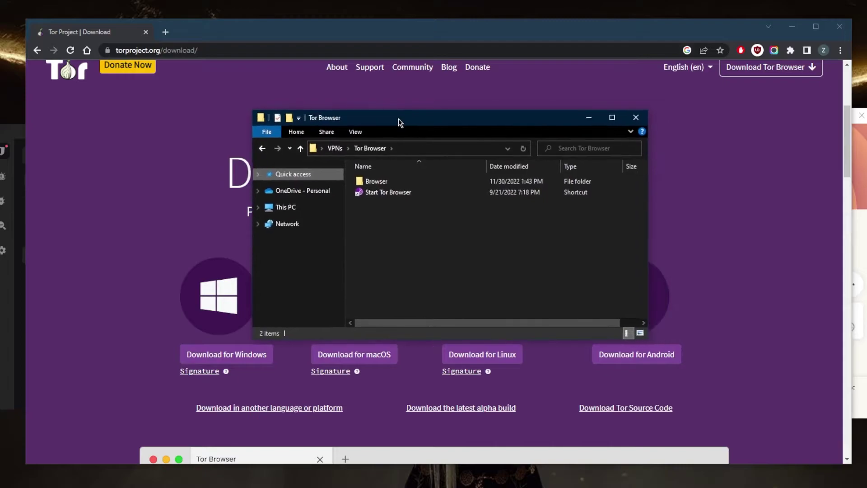
- Minimize Chrome, shift the Tor Browser folder left, and bring Surfshark, NordVPN and ExpressVPN forward
left_click(840, 26)
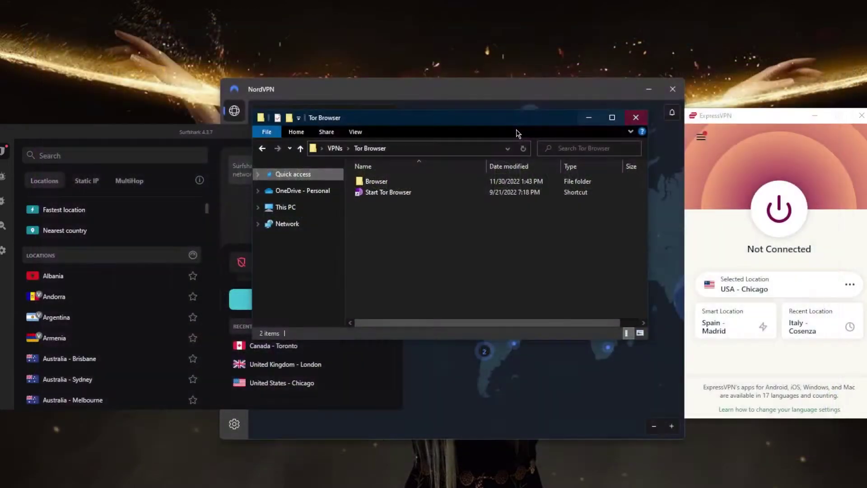
left_click_drag(481, 124, 286, 277)
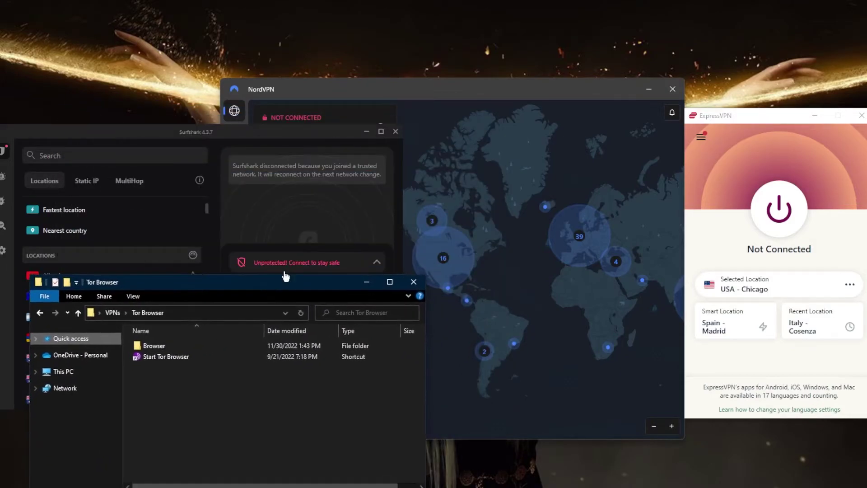
left_click(172, 130)
left_click(341, 96)
left_click(745, 132)
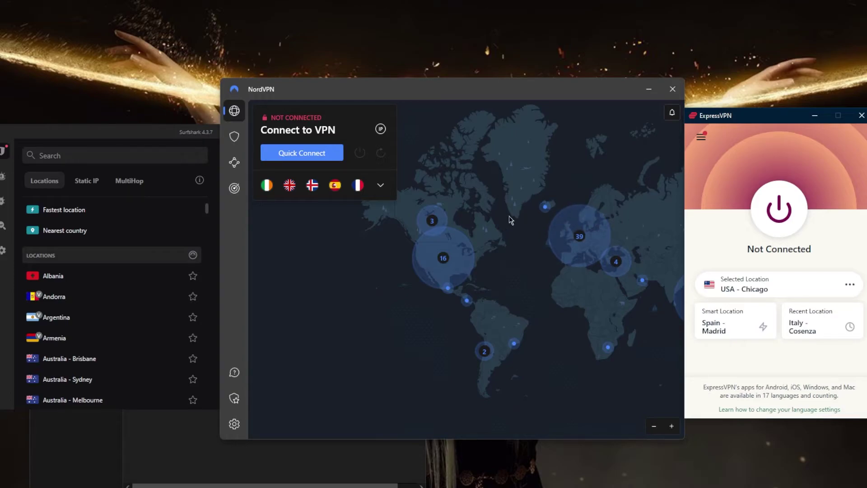
- Enable ExpressVPN's 'Stop all internet traffic if the VPN disconnects unexpectedly' option and save
left_click(701, 141)
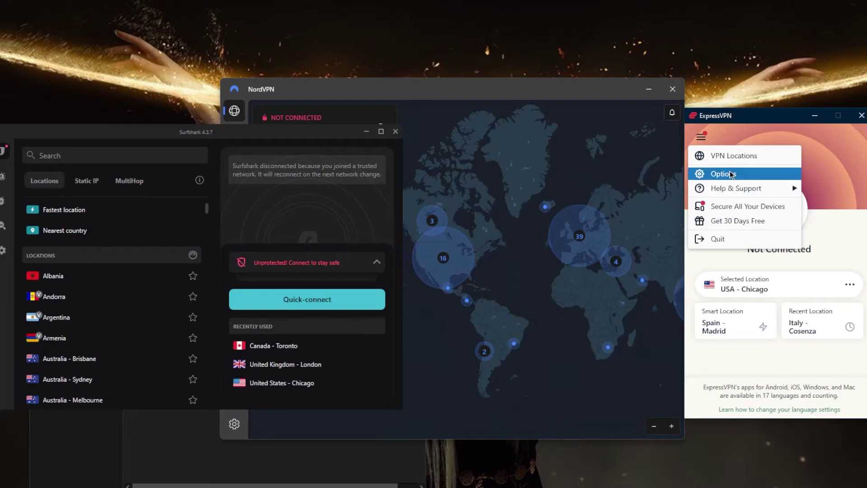
left_click(617, 145)
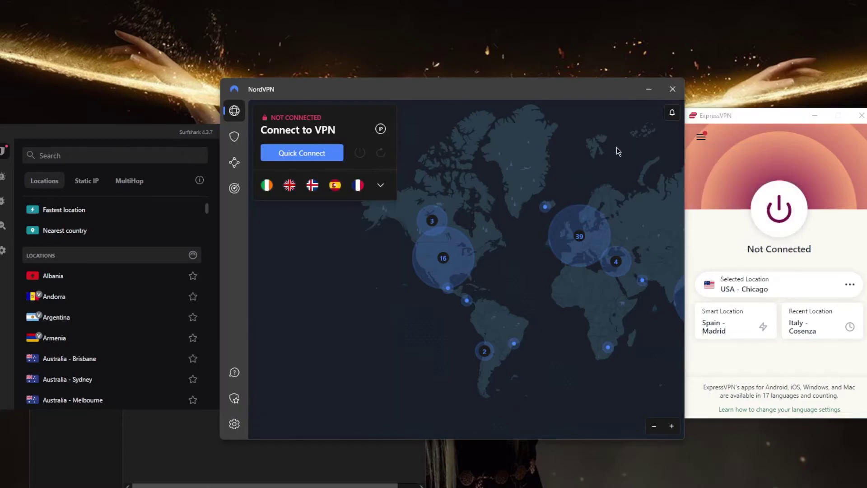
left_click(705, 134)
left_click(701, 140)
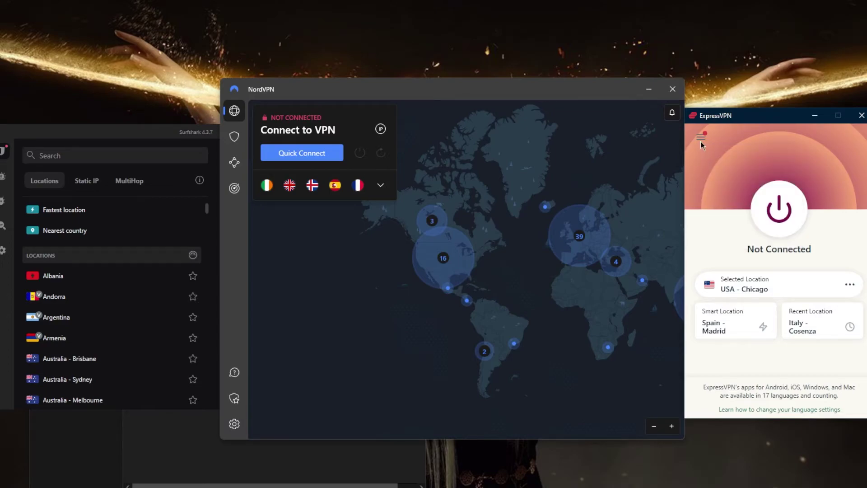
left_click(701, 140)
left_click(723, 176)
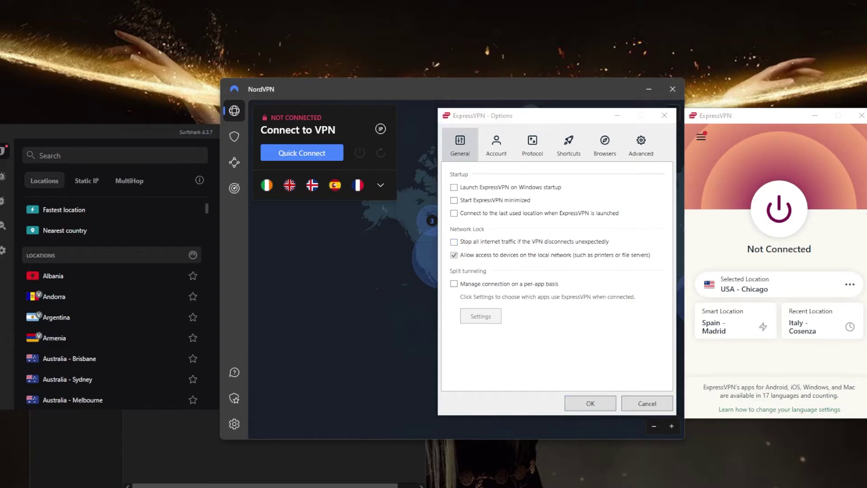
left_click(455, 242)
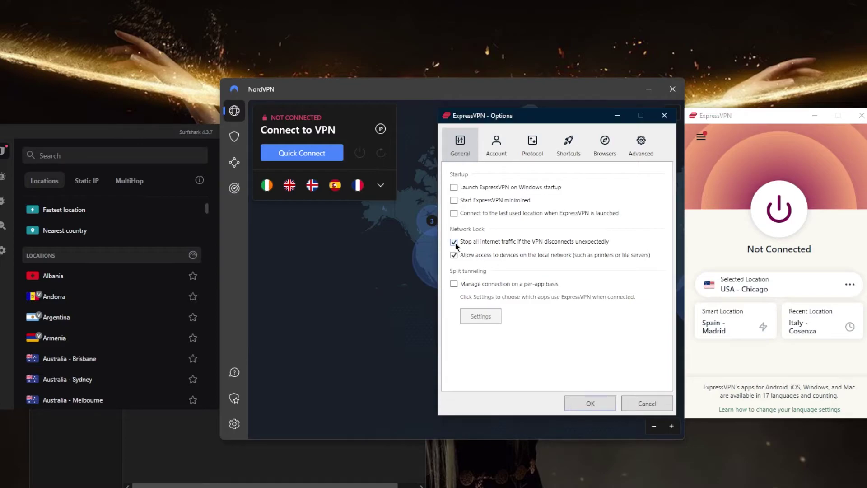
left_click(596, 411)
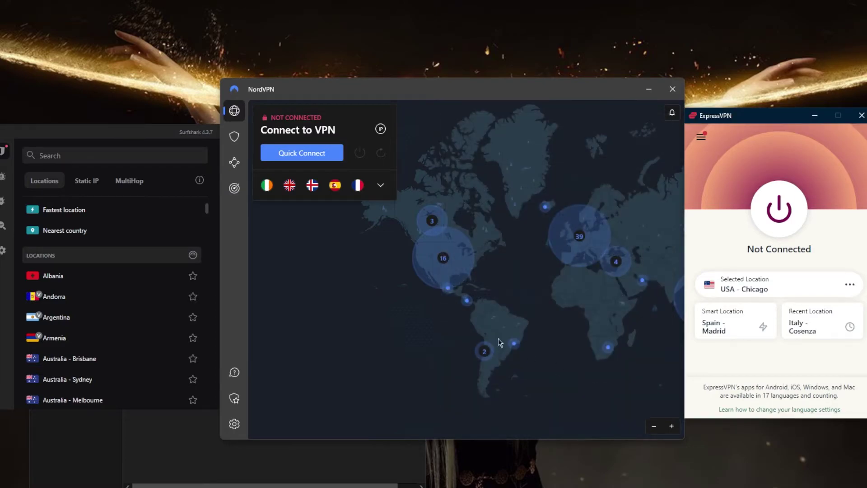
left_click(235, 423)
left_click(372, 228)
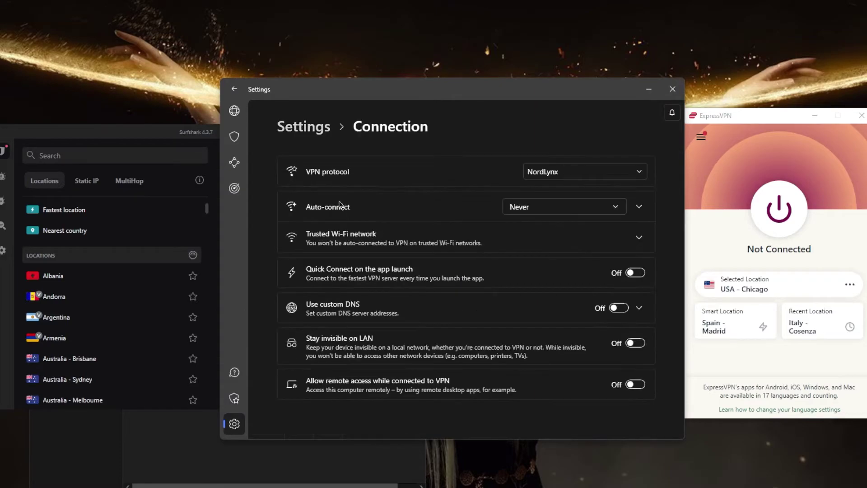
left_click(301, 129)
left_click(369, 260)
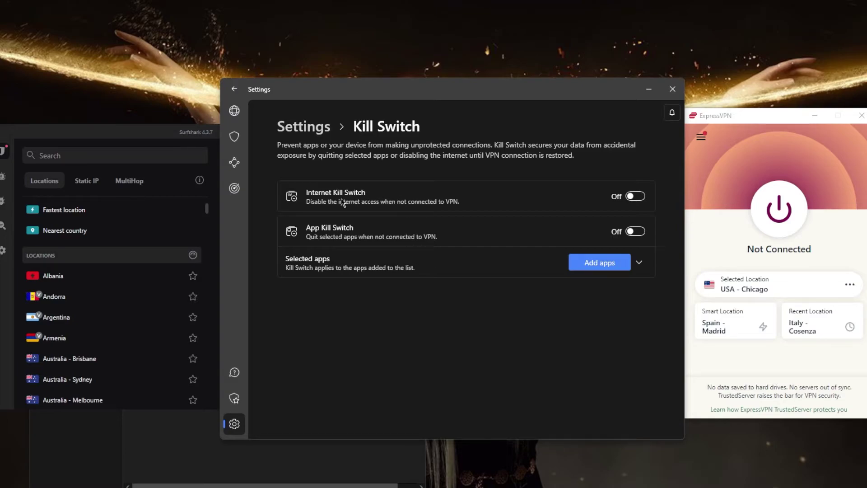
left_click(234, 110)
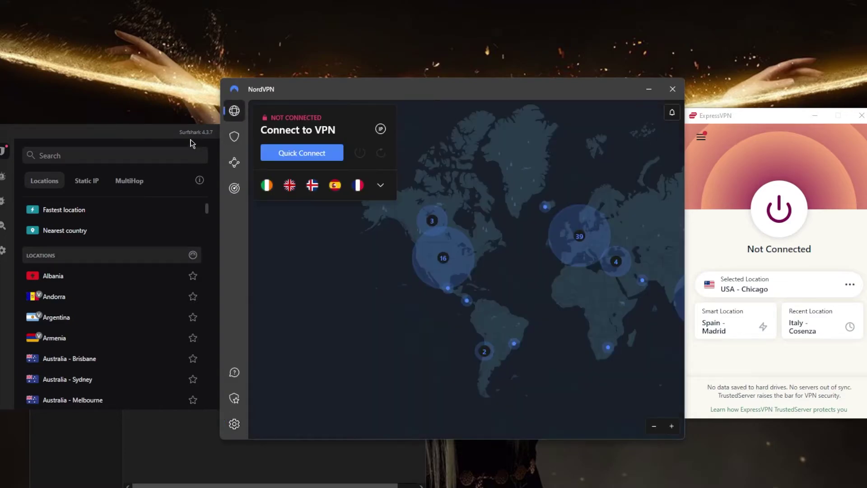
left_click(9, 250)
left_click(103, 183)
scroll(58, 226, "down", 3)
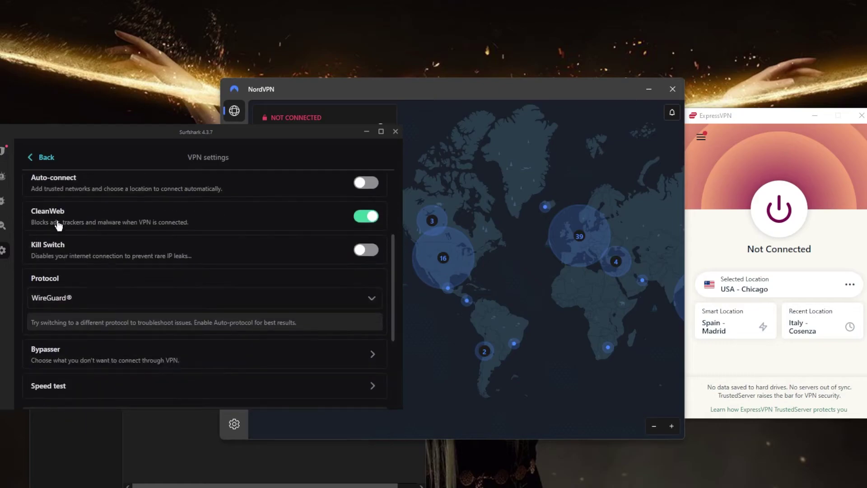
left_click(6, 150)
left_click(701, 136)
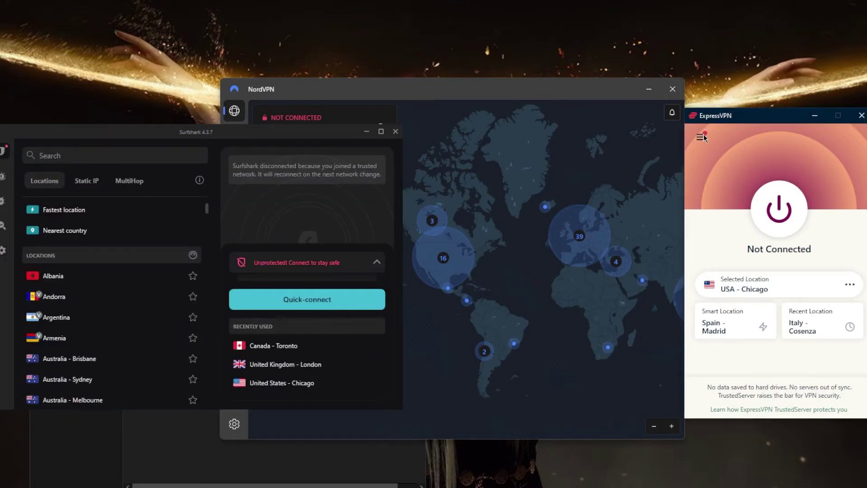
left_click(719, 173)
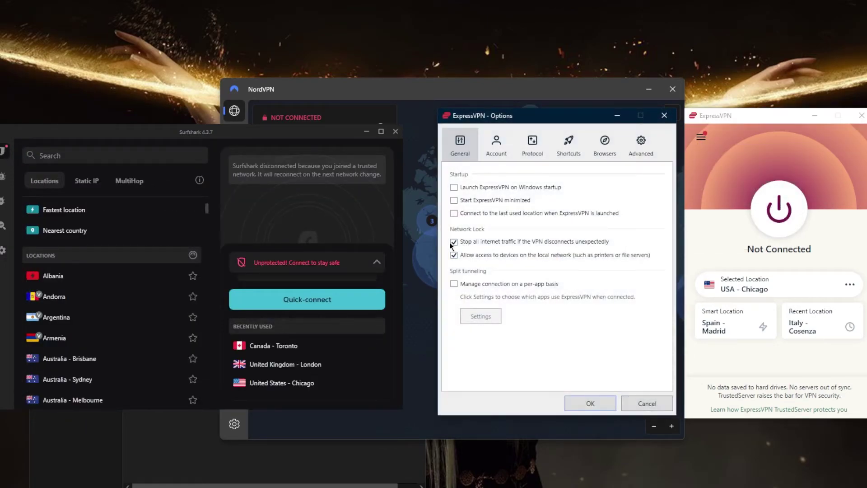
left_click(596, 403)
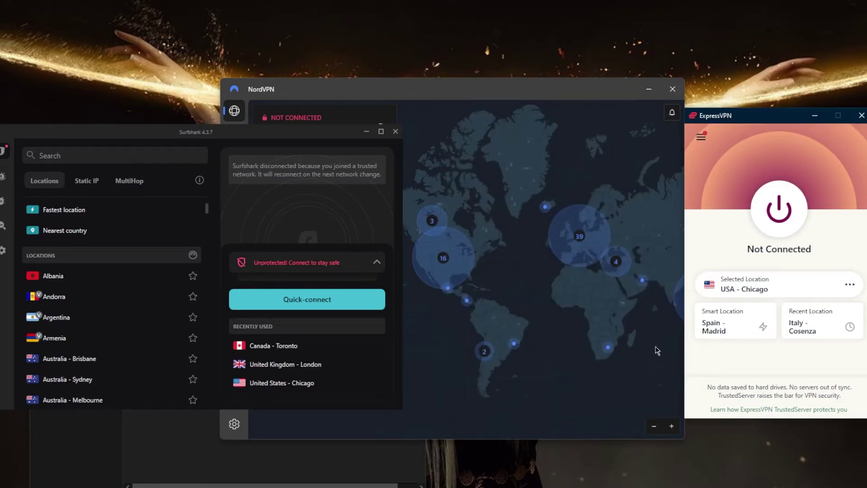
left_click(701, 137)
left_click(731, 154)
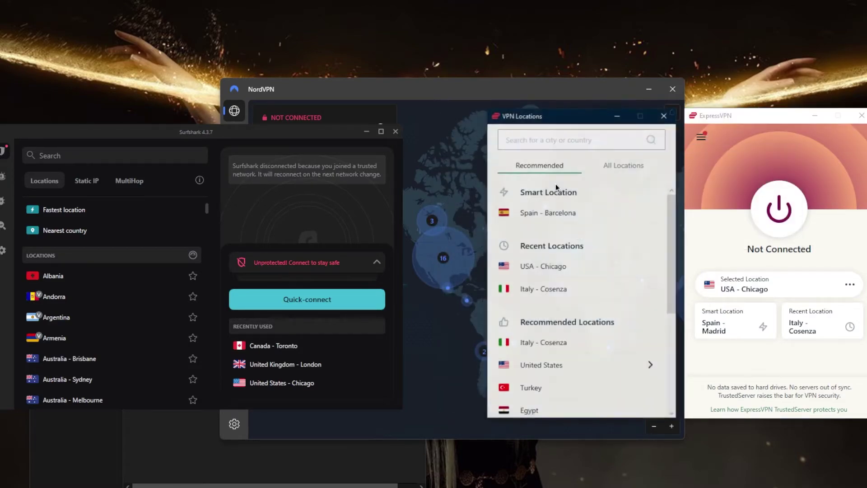
left_click(664, 115)
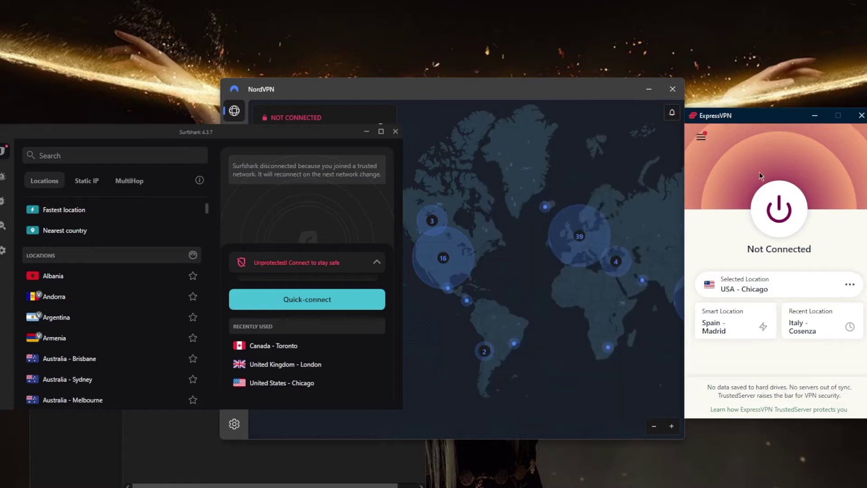
left_click(487, 181)
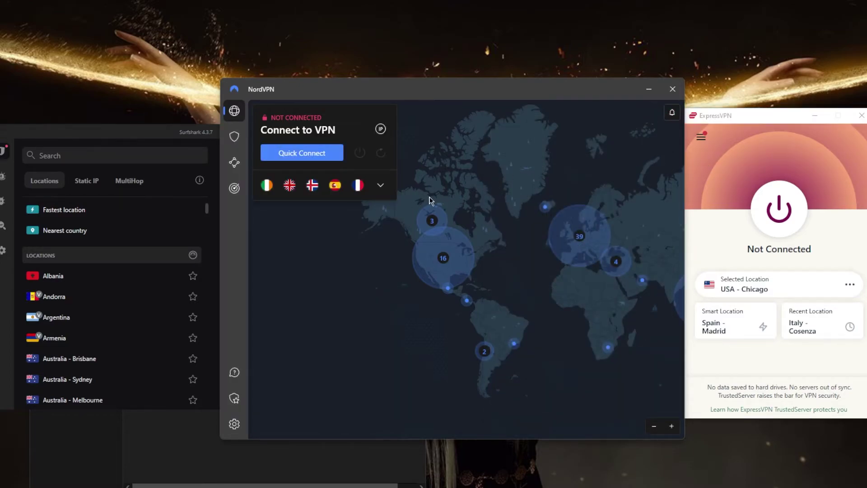
left_click(144, 135)
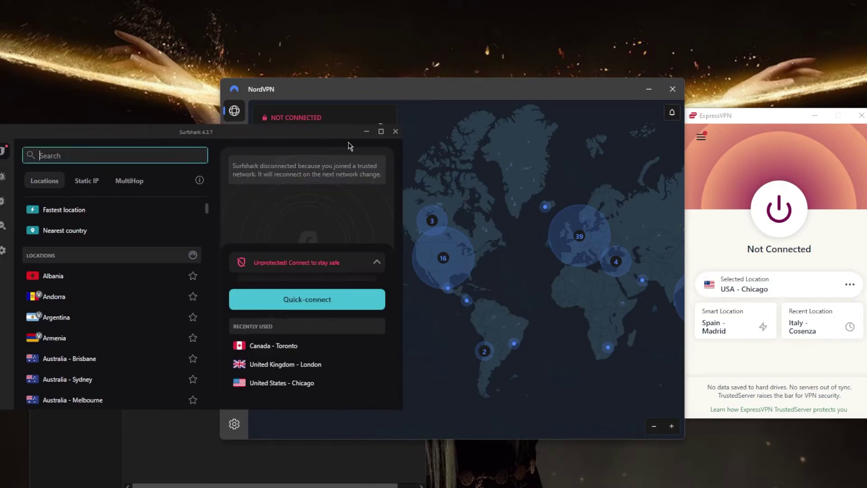
left_click(754, 139)
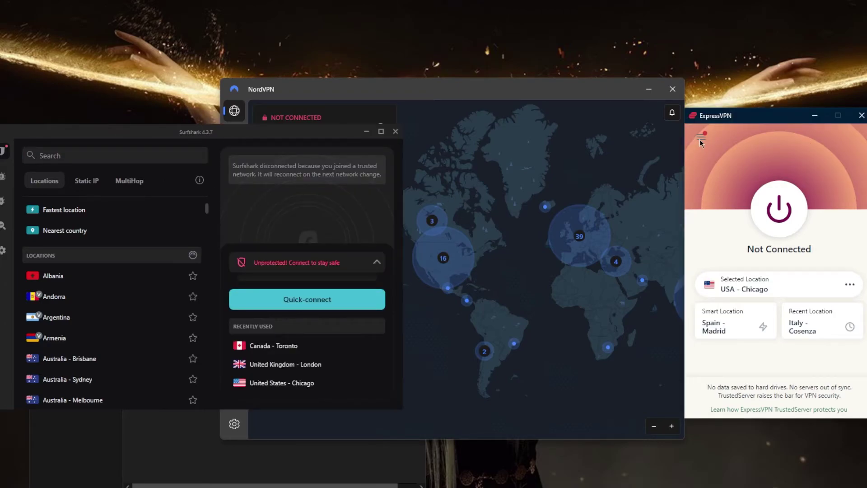
key("alt+Tab")
key("alt+Tab")
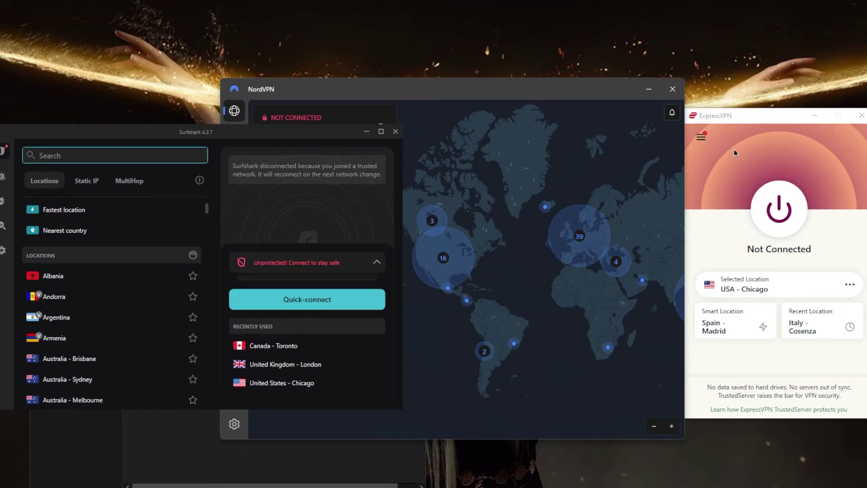
- Connect ExpressVPN to USA - Dallas via All Locations > Americas > United States
left_click(701, 138)
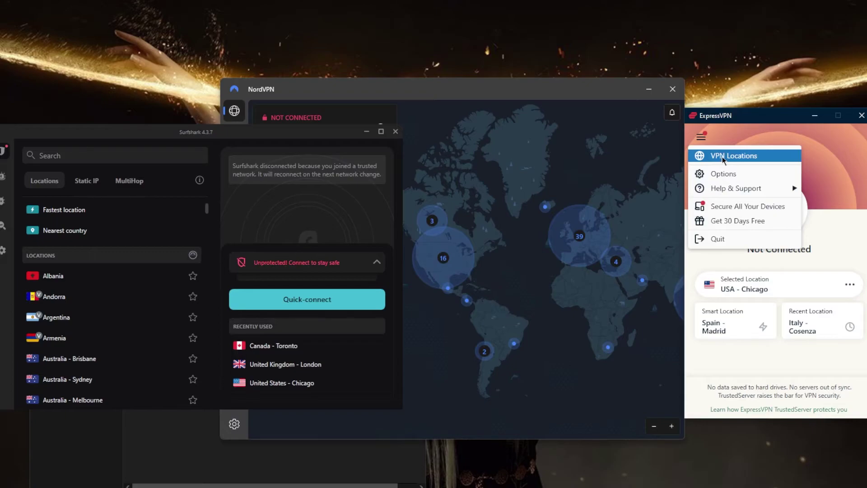
left_click(728, 158)
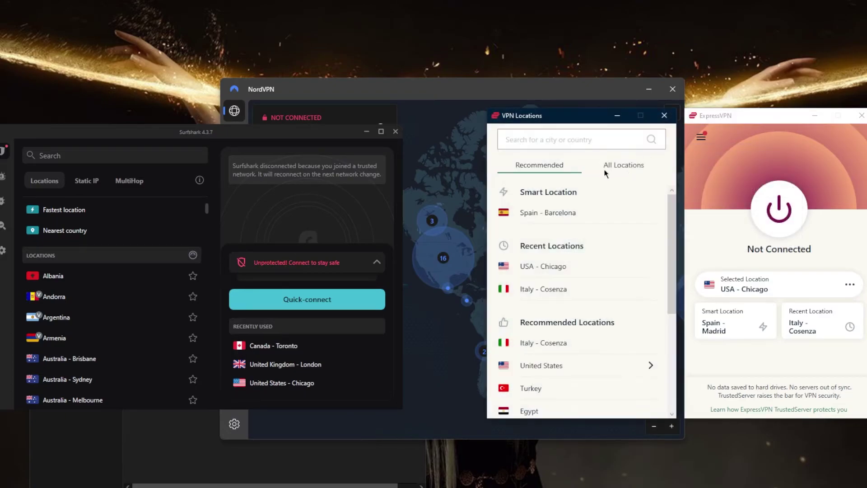
left_click(629, 167)
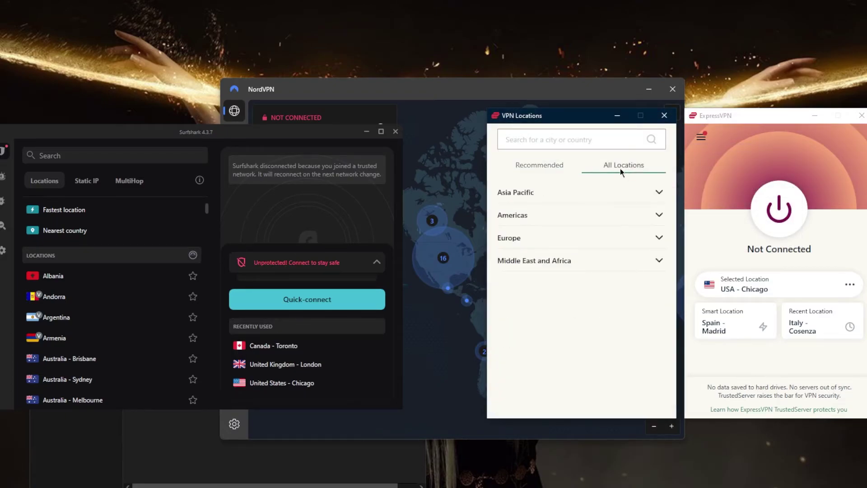
left_click(658, 217)
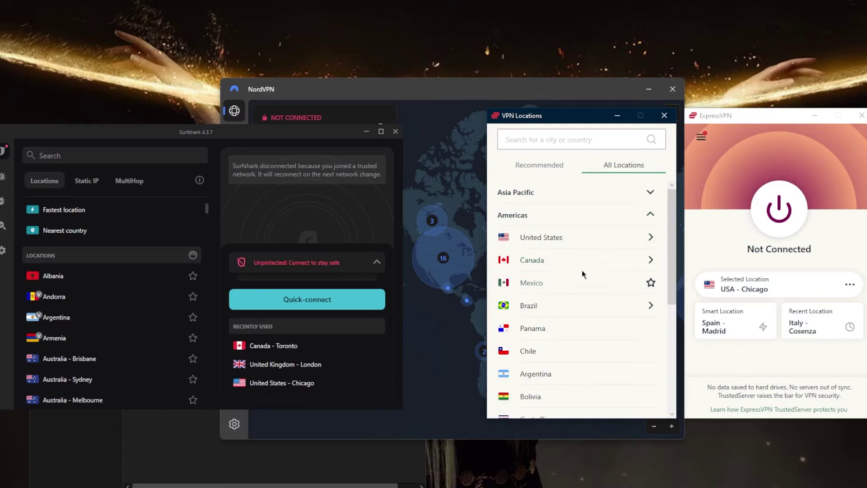
left_click(651, 260)
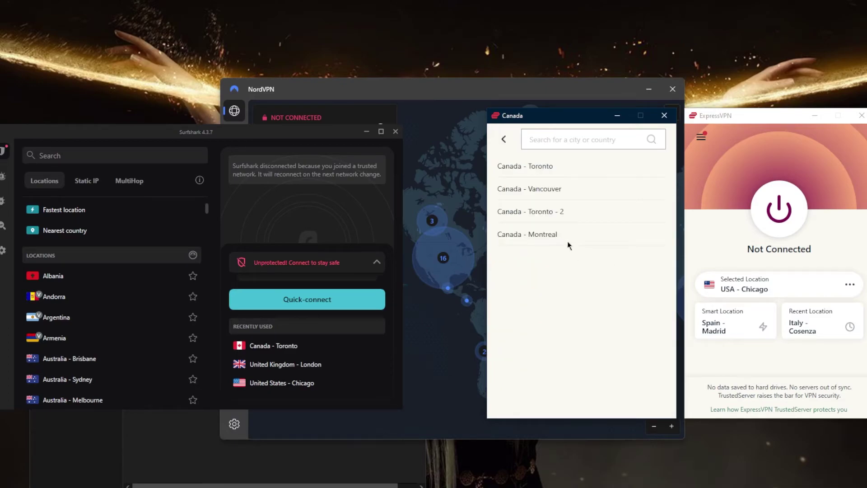
left_click(504, 140)
left_click(653, 235)
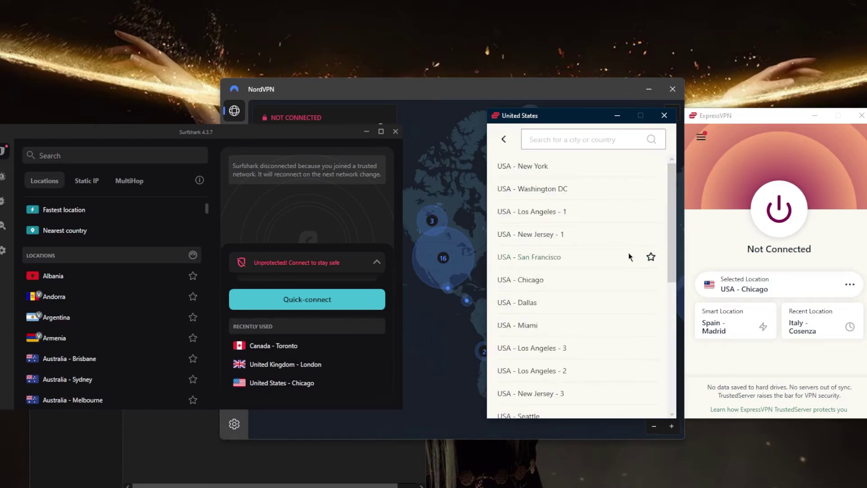
left_click(520, 303)
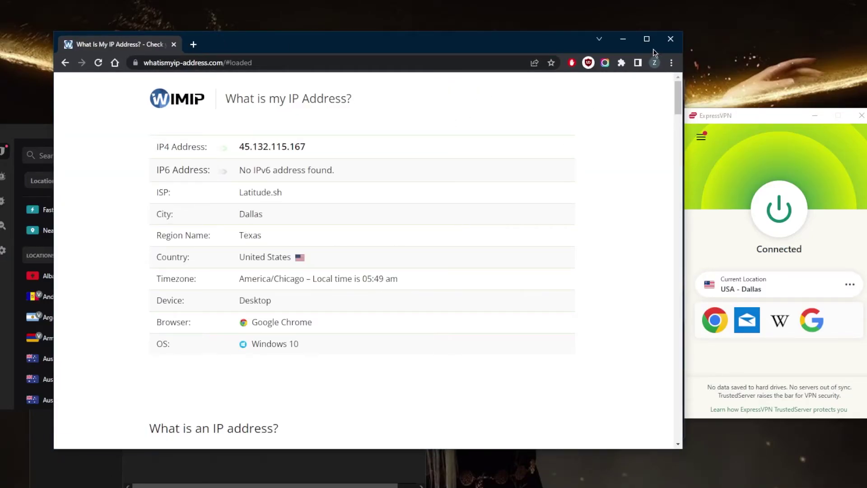
- Close the IP check page and bring the Tor Browser folder window up top
left_click(670, 39)
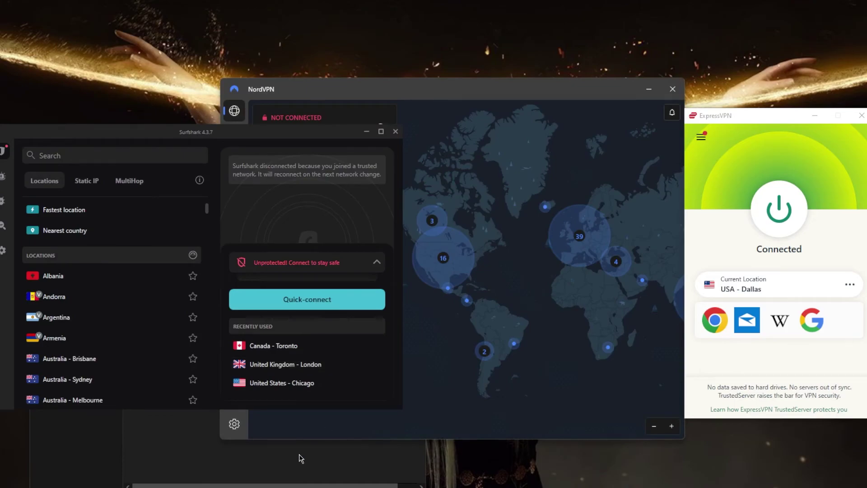
left_click(299, 454)
left_click_drag(258, 285, 283, 61)
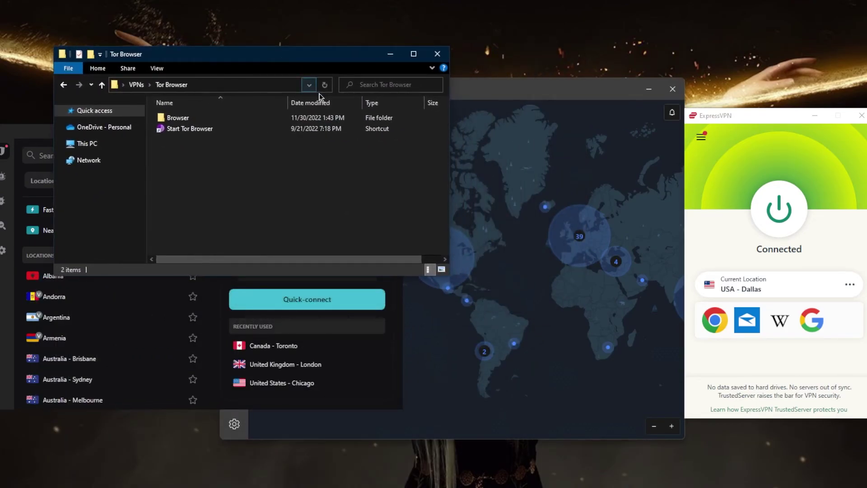
- Launch Tor Browser via Start Tor Browser, close File Explorer, and connect to the Tor network
double_click(173, 128)
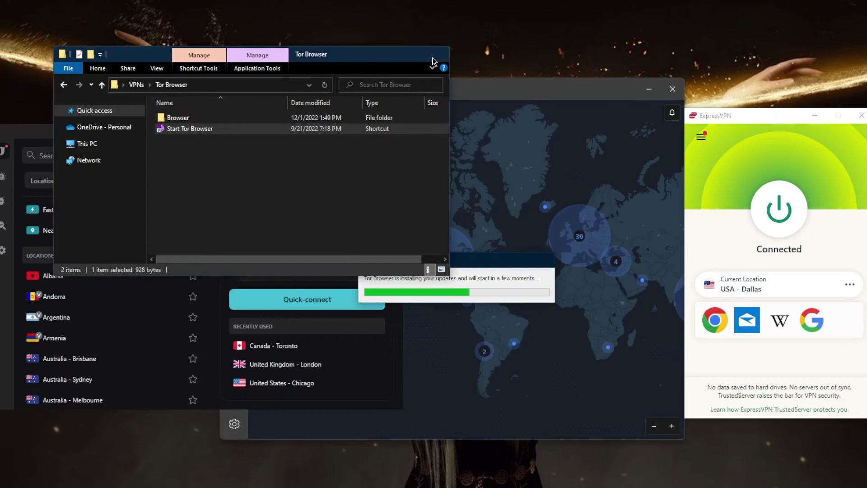
left_click(443, 54)
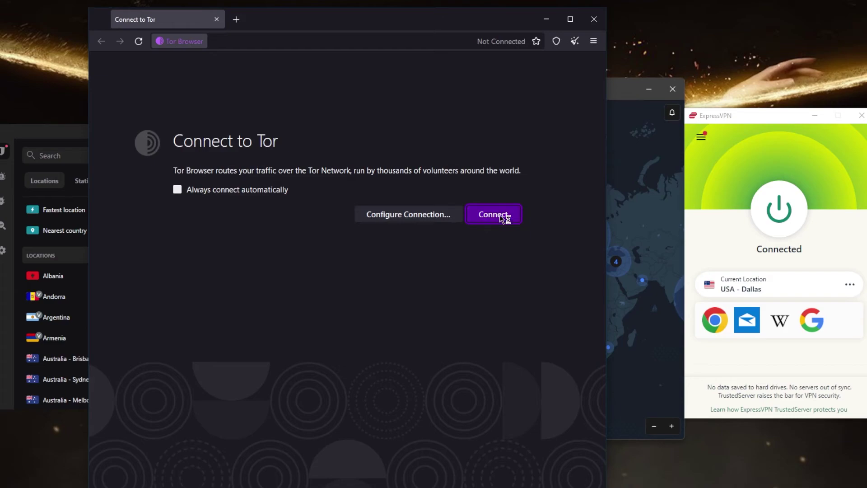
left_click(503, 216)
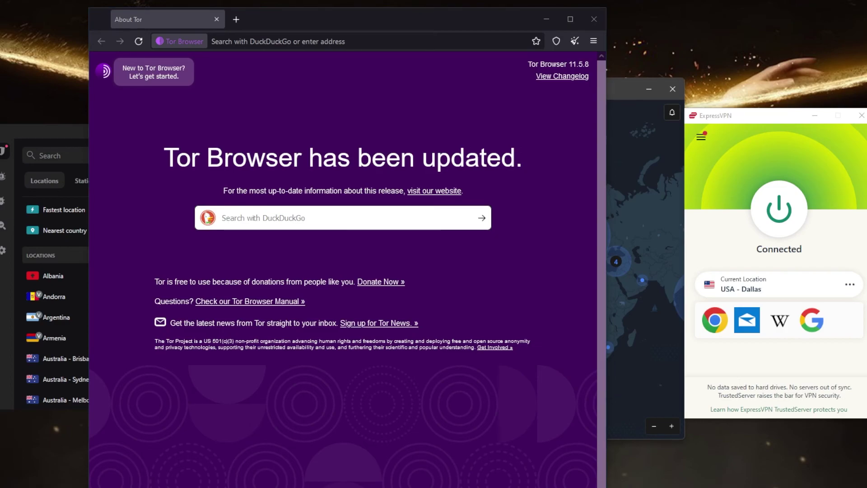
- Close Tor Browser and disconnect ExpressVPN from the USA - Dallas server
left_click(594, 19)
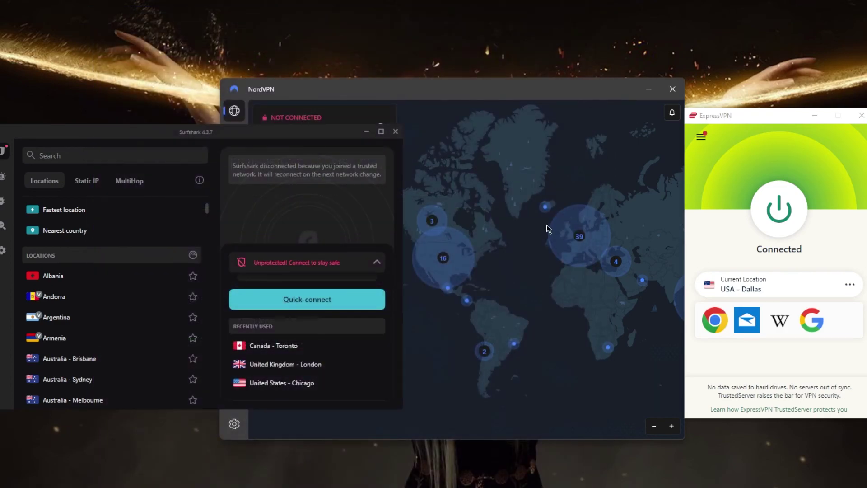
left_click(778, 209)
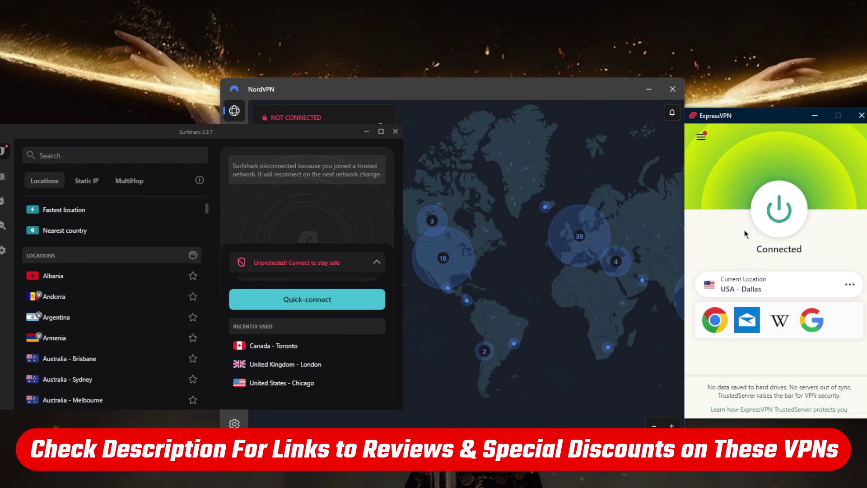